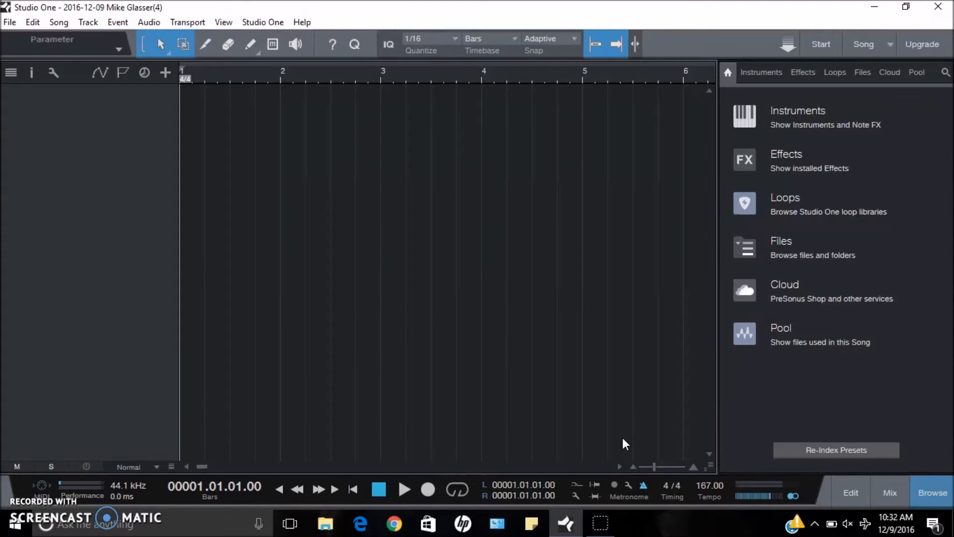
Set the song tempo to 80 and keep the metronome click switched on.
left_click(709, 497)
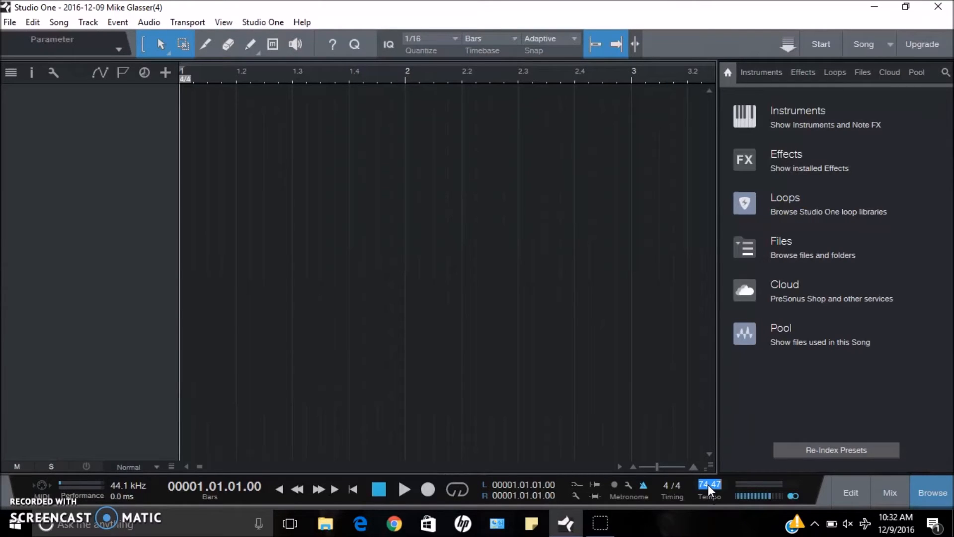
type("80")
key("Return")
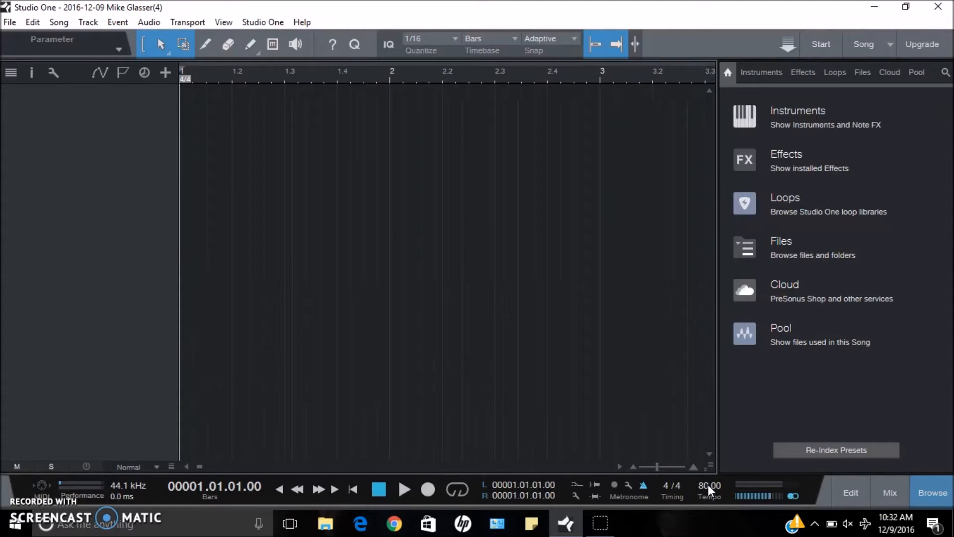
left_click(643, 485)
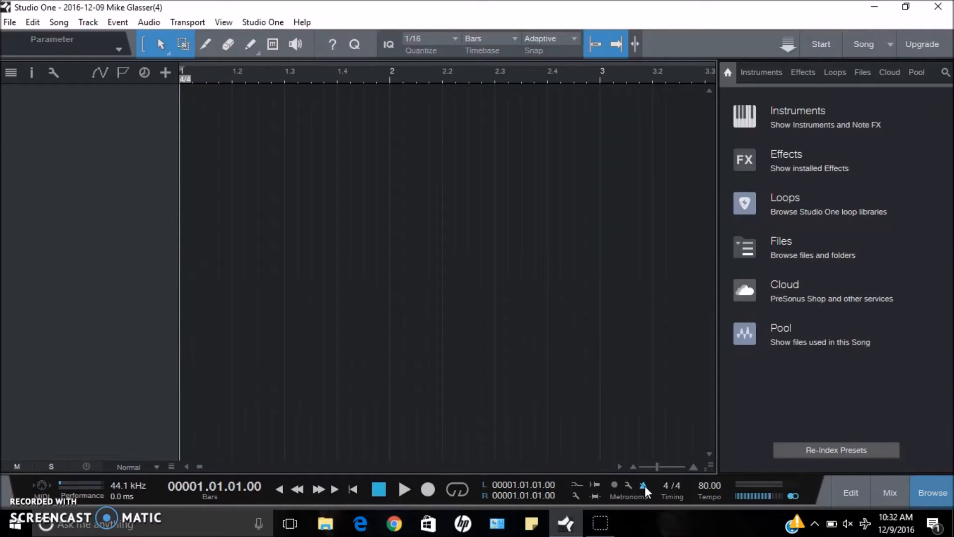
left_click(644, 485)
Add one mono audio track named Electric, using Input L and the Main output.
left_click(88, 23)
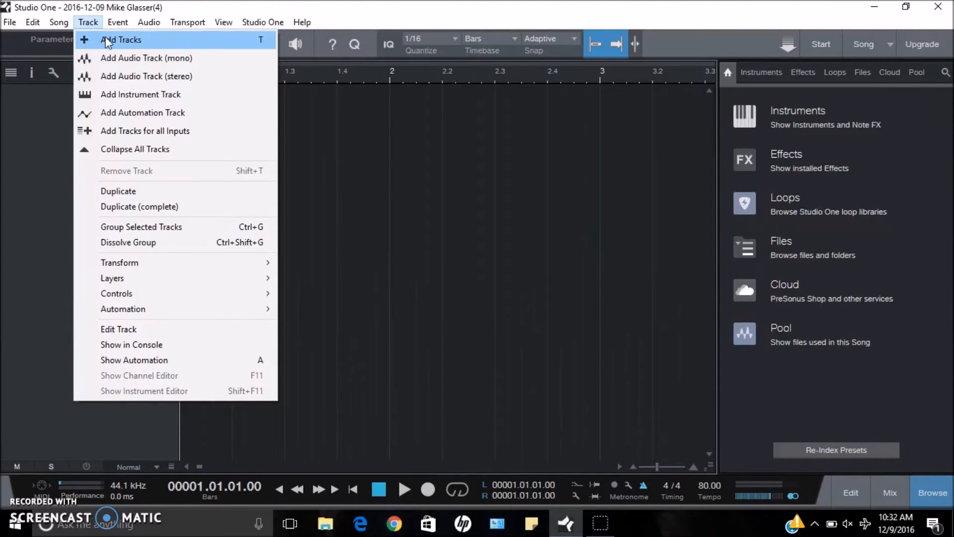
left_click(107, 40)
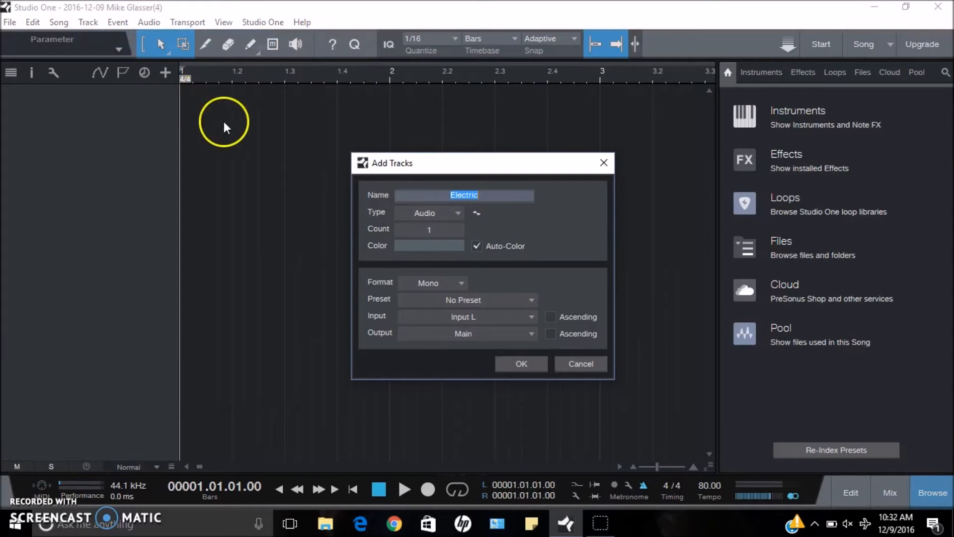
left_click(520, 363)
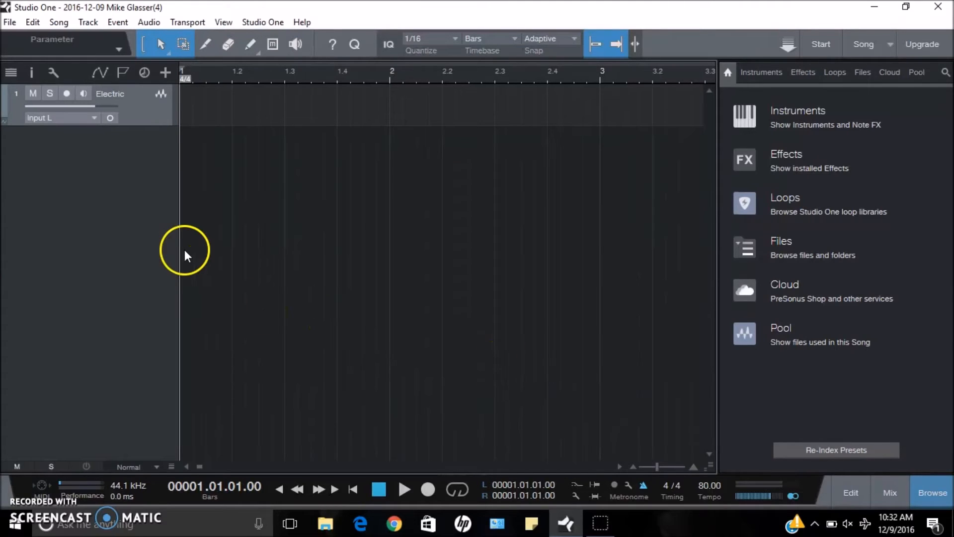
Arm the Electric track and record a take from the start of the song, stopping shortly after bar 5.
left_click(68, 94)
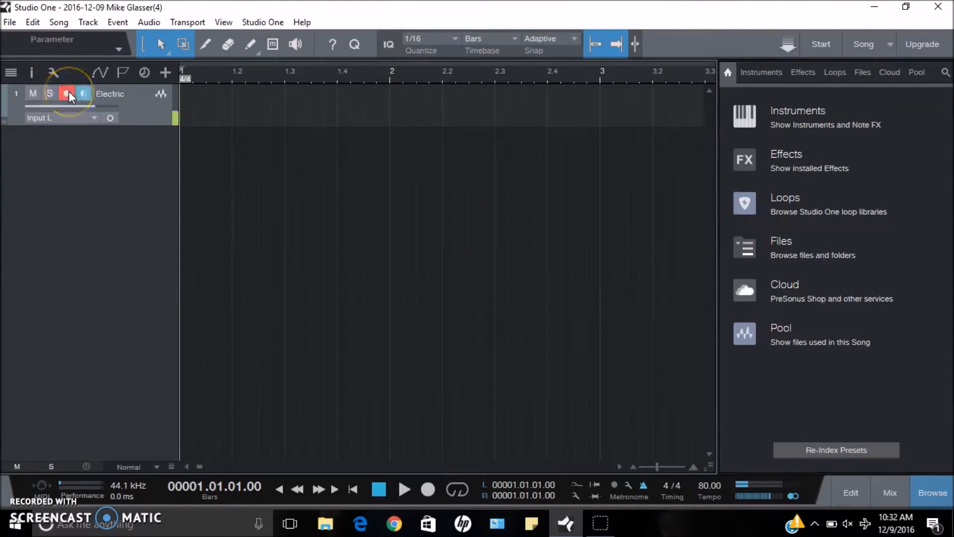
left_click(184, 134)
left_click(428, 490)
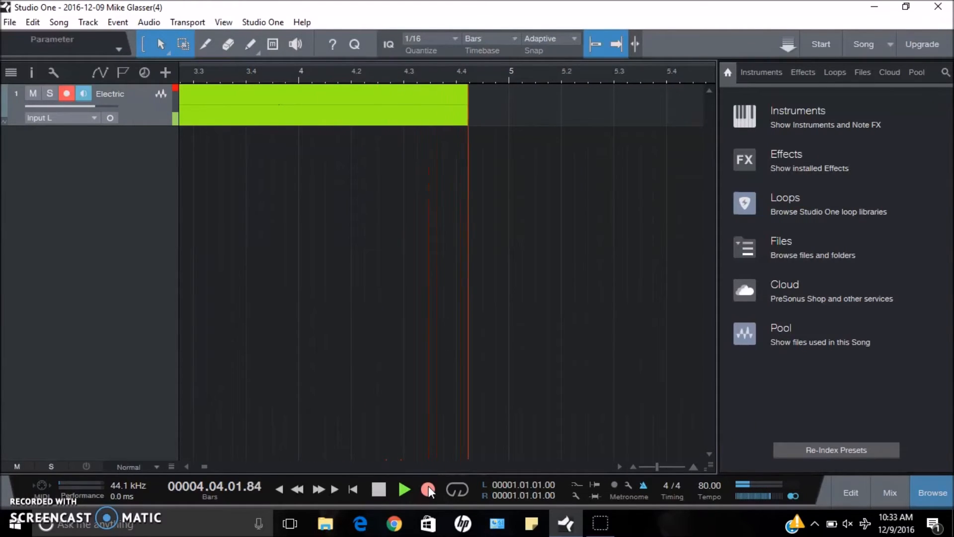
key("space")
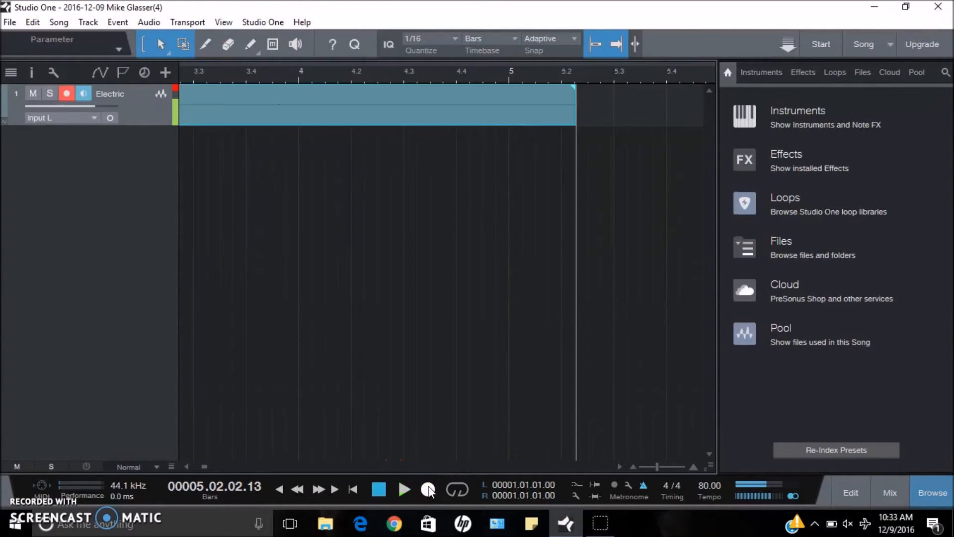
left_click(36, 482)
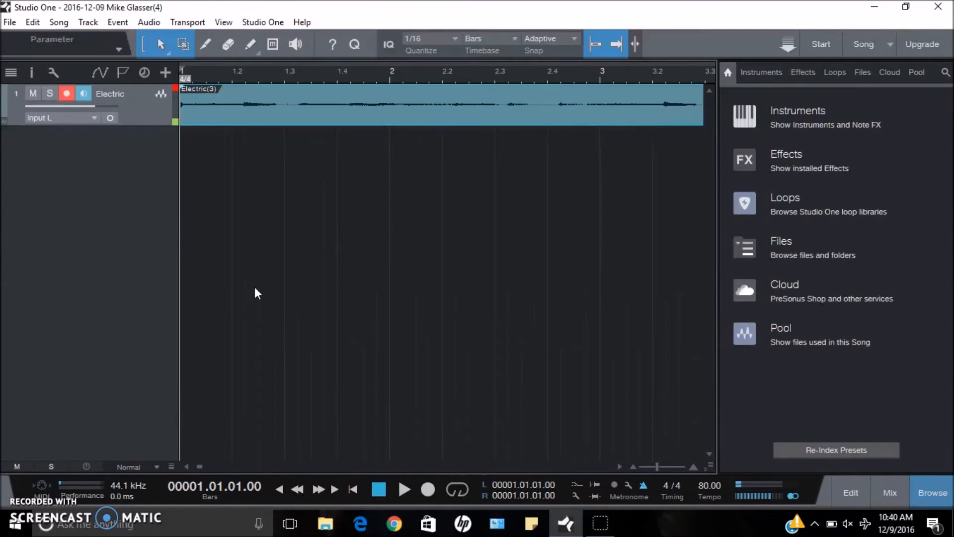
Add a second audio track below the recorded Electric track, keeping the default track settings.
left_click(88, 23)
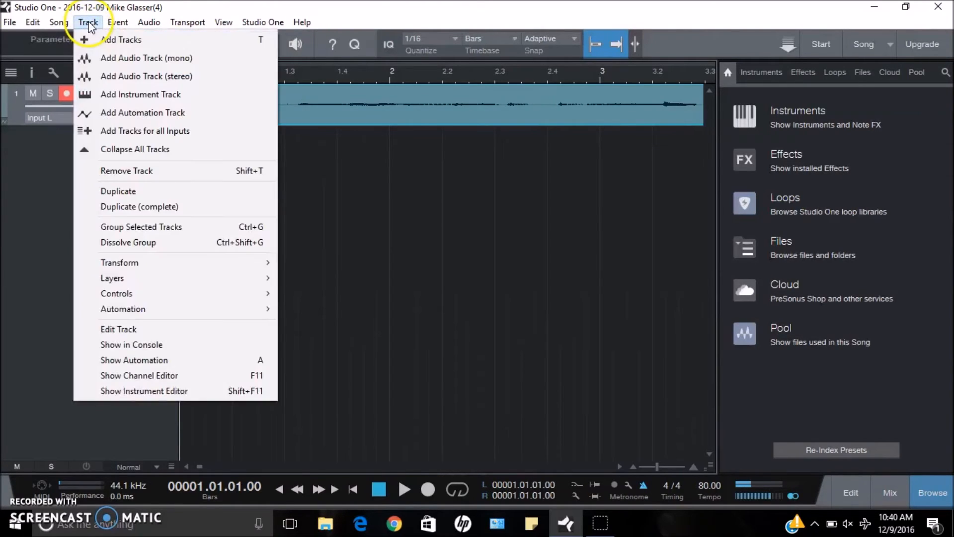
left_click(94, 38)
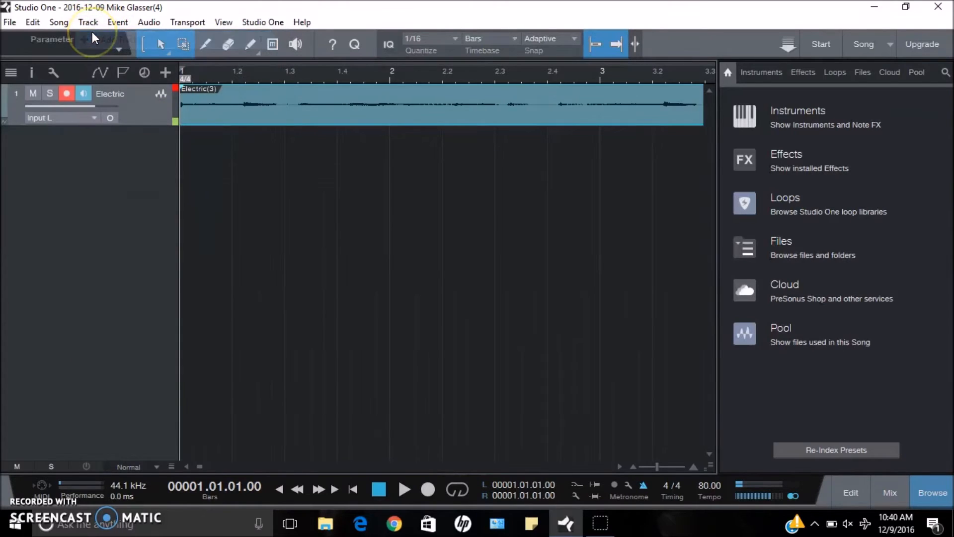
left_click(505, 364)
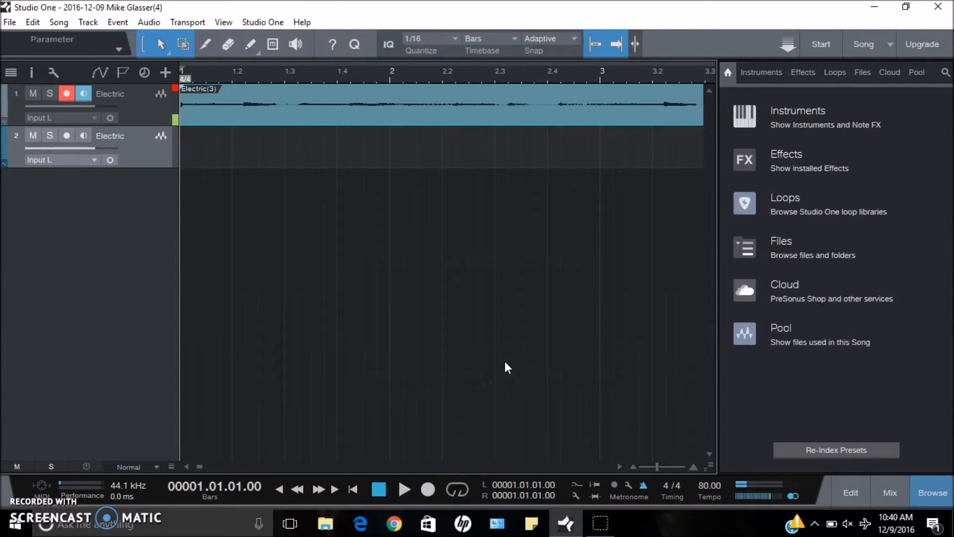
Arm the second track for recording and disarm the first Electric track.
left_click(68, 137)
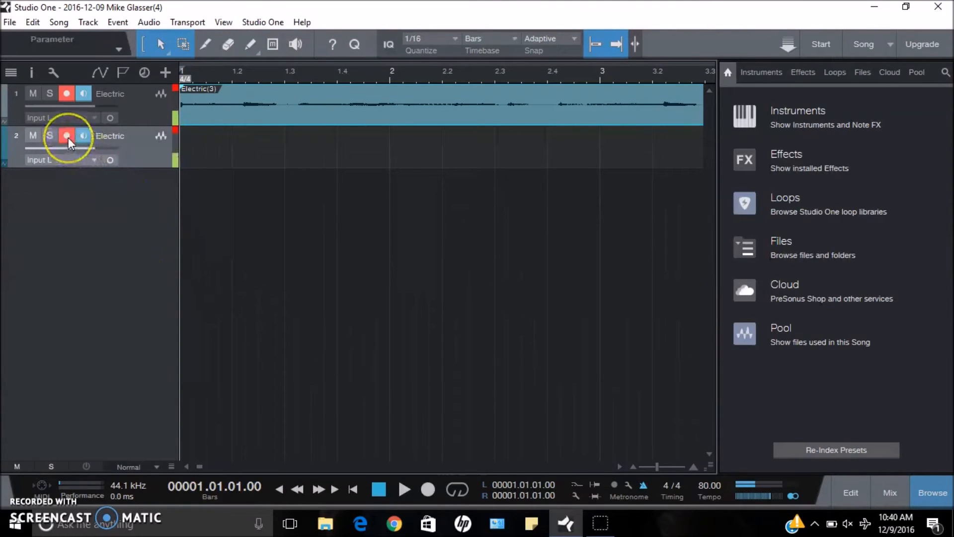
left_click(66, 93)
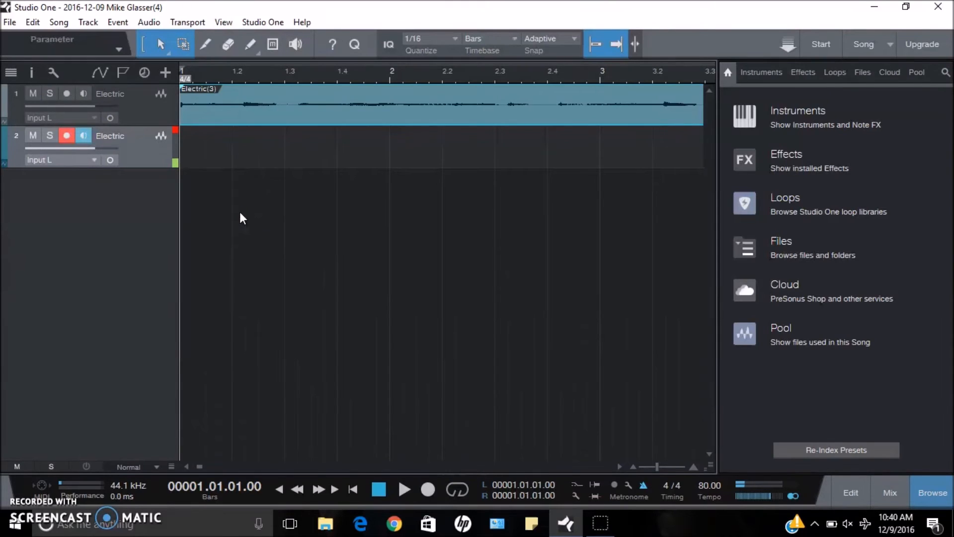
left_click(25, 482)
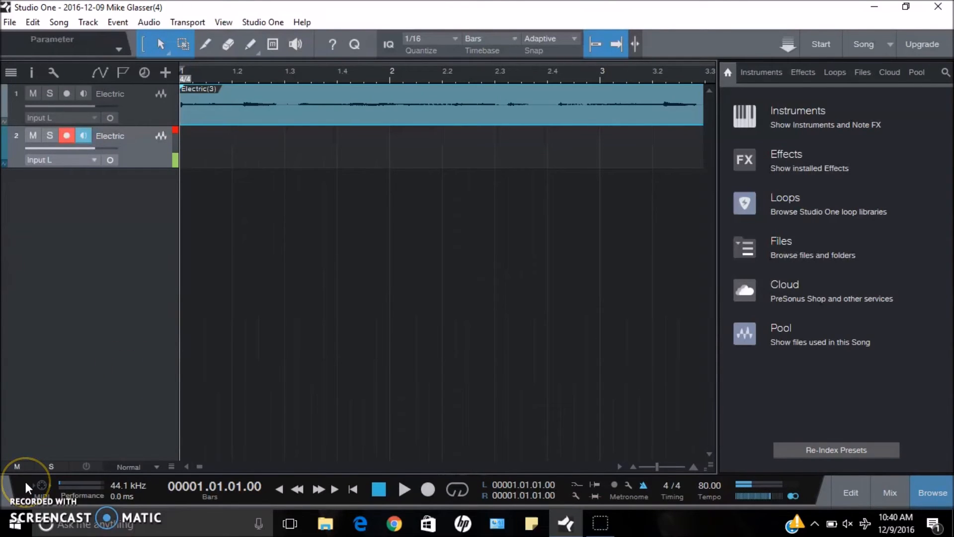
left_click(370, 296)
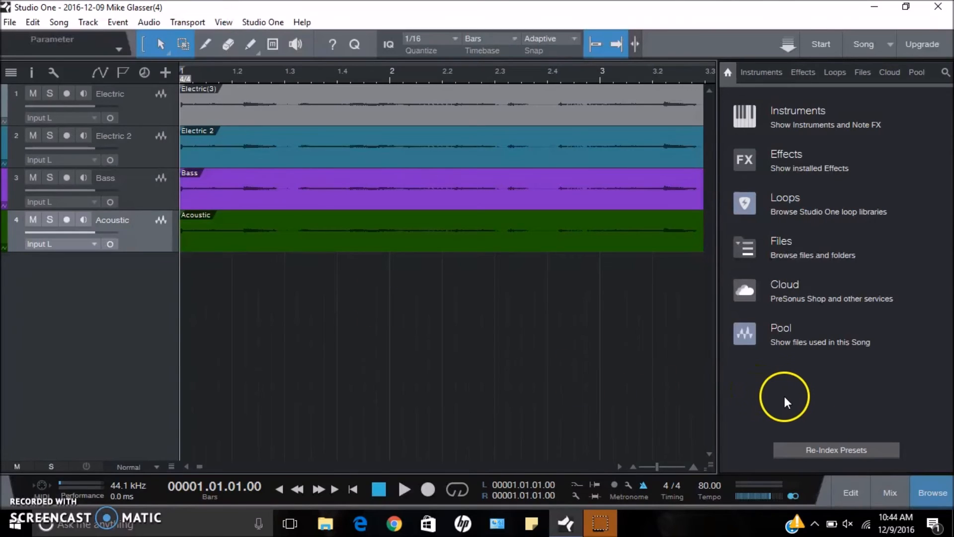
Insert the PreSonus Channel Strip effect on the first Electric track and bring up its editor.
left_click(788, 155)
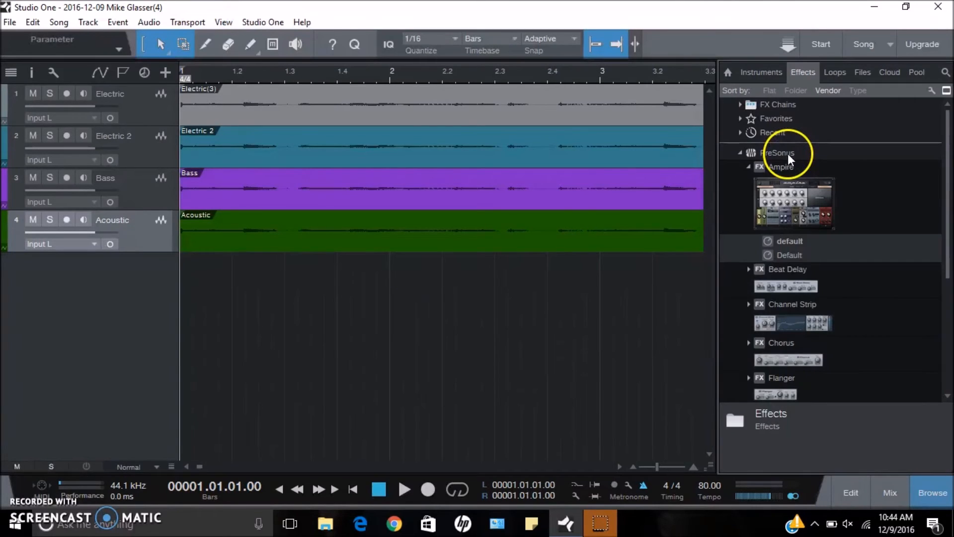
left_click(786, 321)
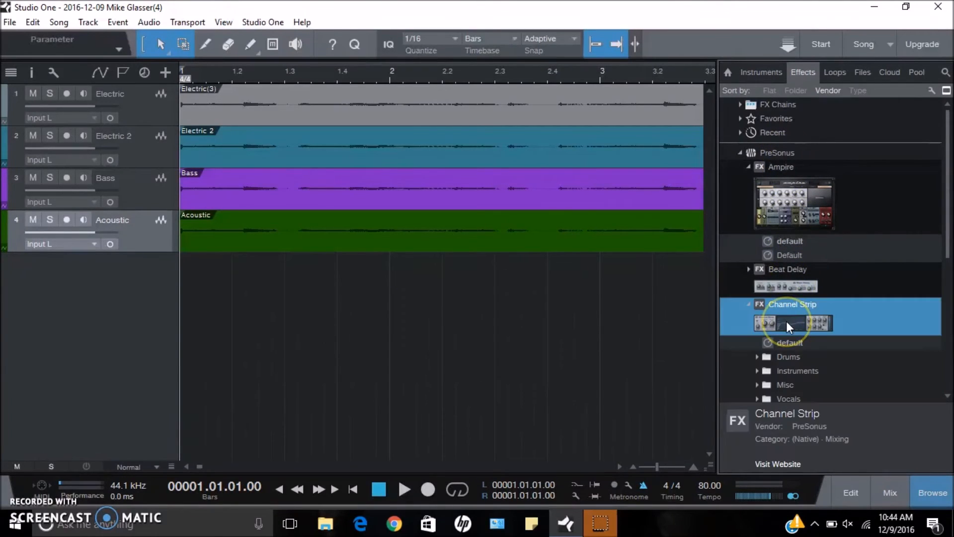
left_click_drag(787, 321, 378, 100)
left_click(223, 183)
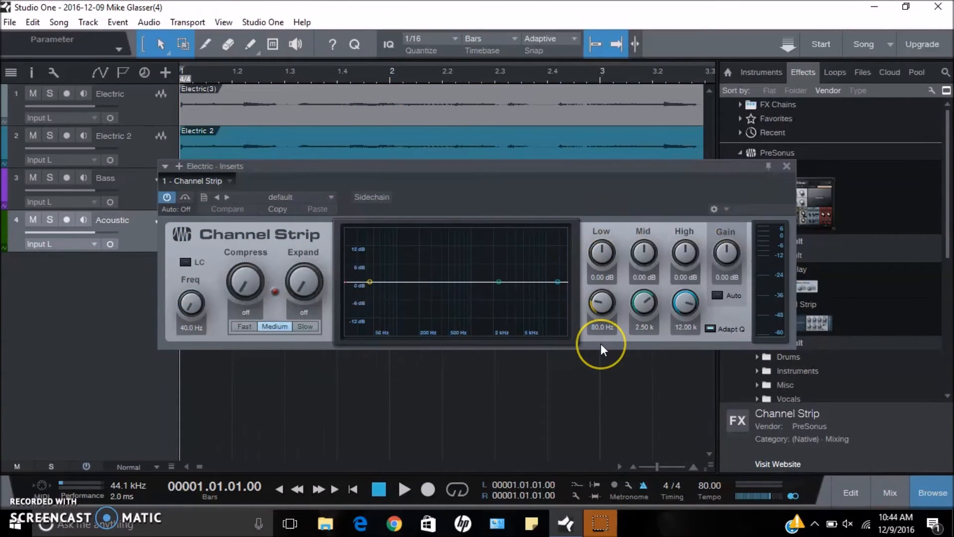
Adjust the Channel Strip's Compress and Low controls and reduce its High gain to about -5.4 dB.
left_click_drag(240, 294, 223, 272)
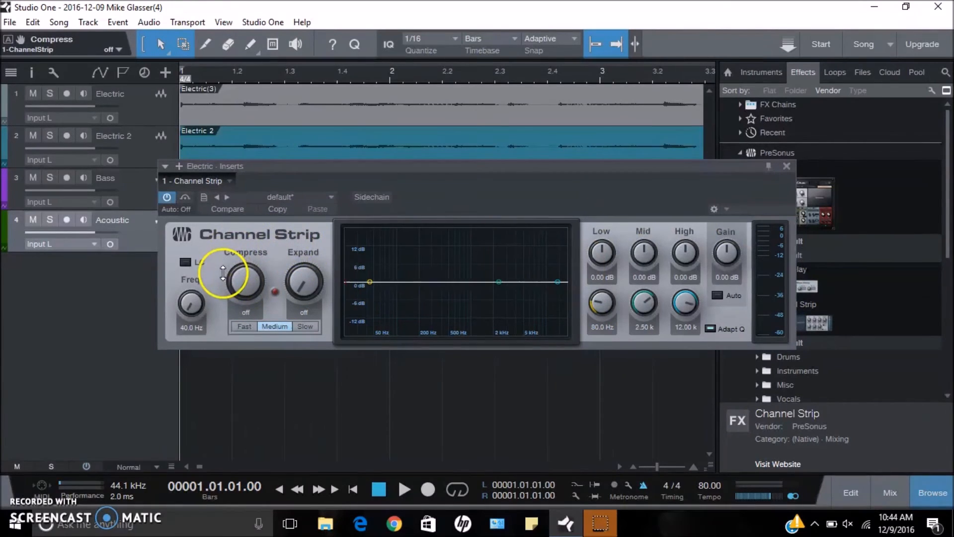
left_click_drag(598, 256, 598, 251)
left_click_drag(684, 255, 674, 262)
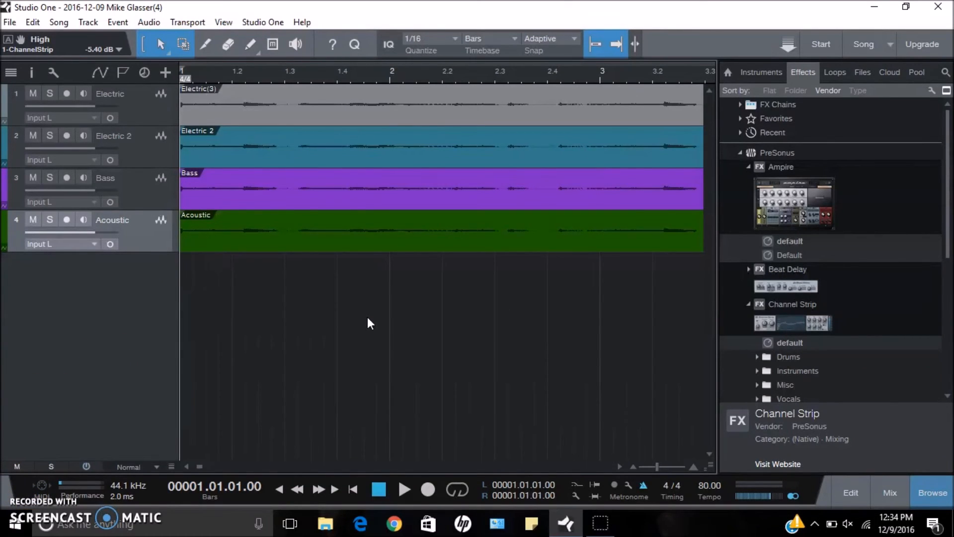
Show the mixing console, lower the Electric 2 channel to about -1.7 dB and pan it to about L66.
left_click(223, 28)
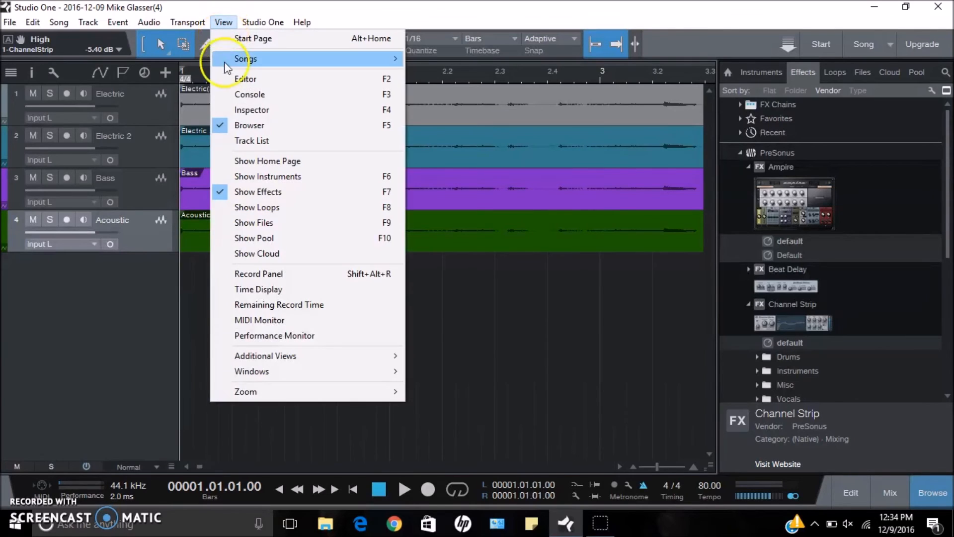
left_click(249, 95)
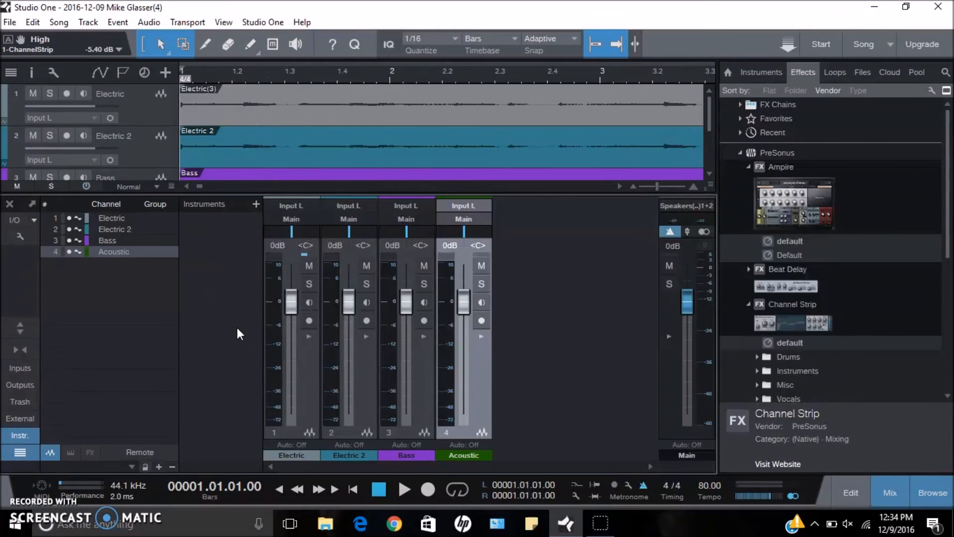
mouse_move(347, 306)
left_mouse_down()
mouse_move(352, 381)
mouse_move(344, 310)
left_mouse_up()
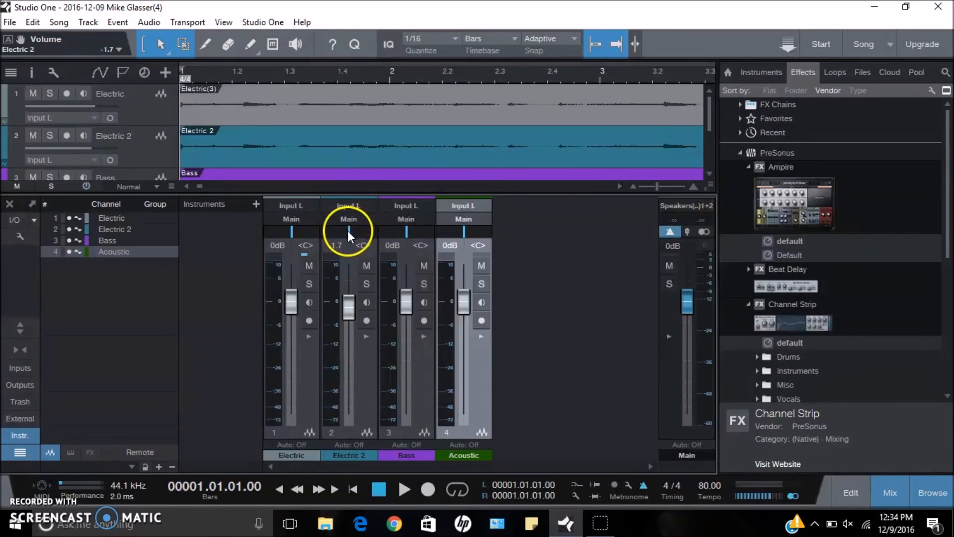
mouse_move(348, 231)
left_mouse_down()
mouse_move(324, 229)
mouse_move(347, 234)
left_mouse_up()
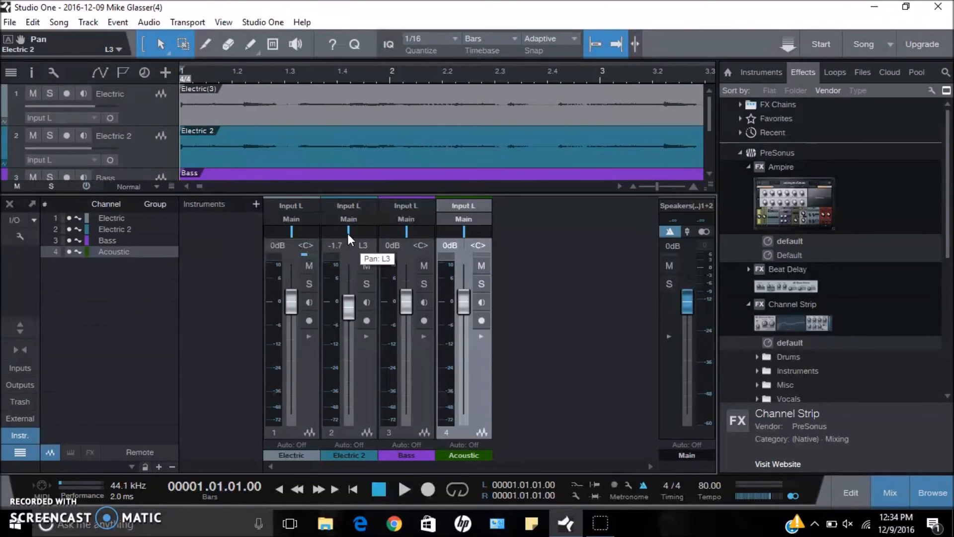
left_click_drag(347, 234, 331, 233)
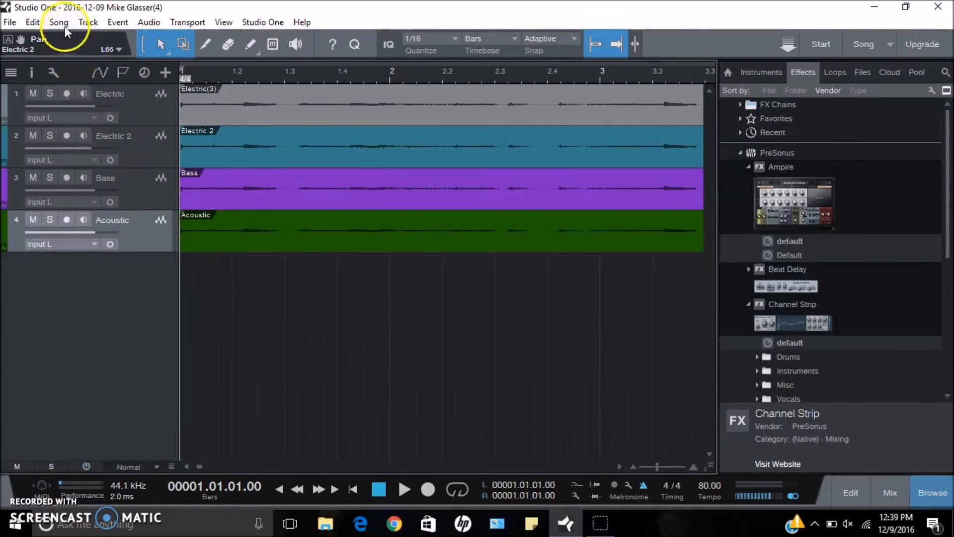
Export the song's mixdown as a 16-bit, 44.1 kHz Wave file named Mixdown, covering the Start - End marker range.
left_click(60, 23)
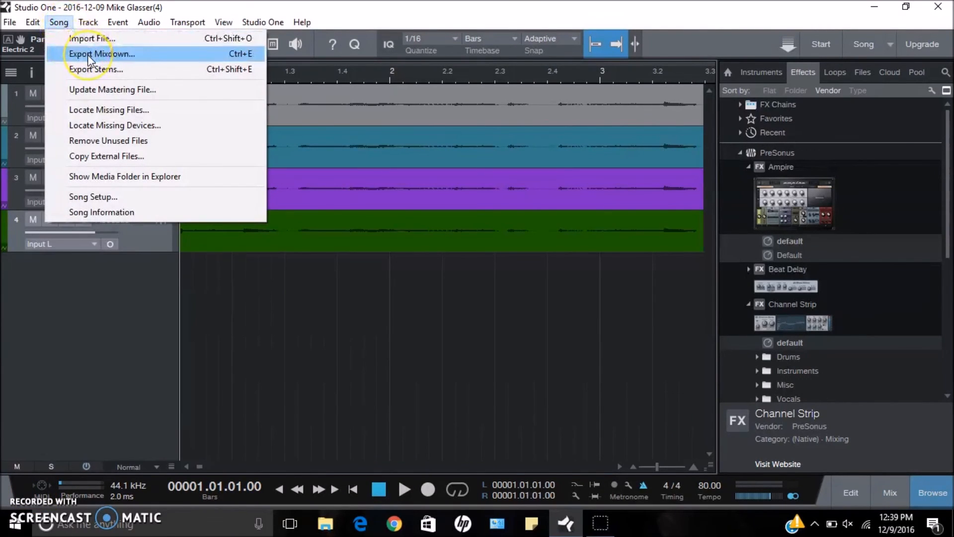
left_click(88, 55)
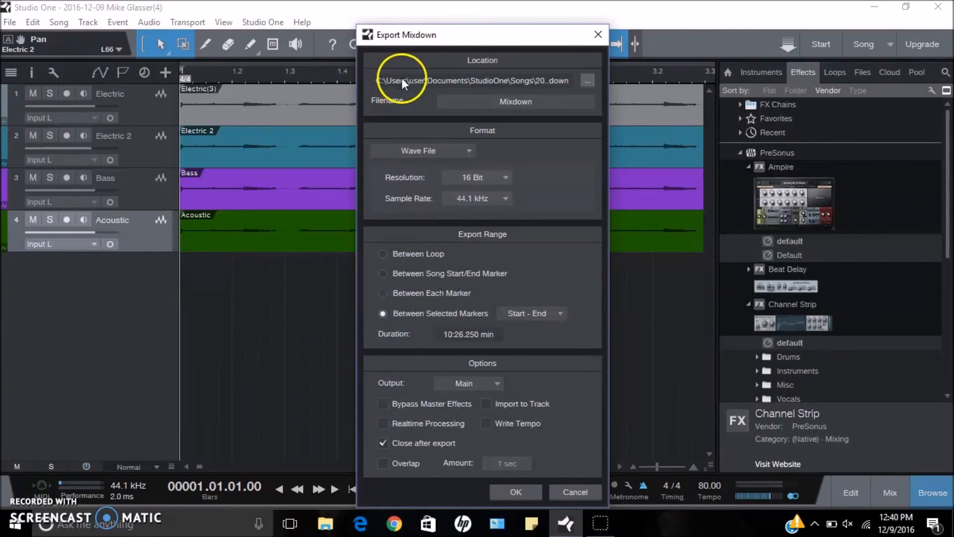
left_click(520, 487)
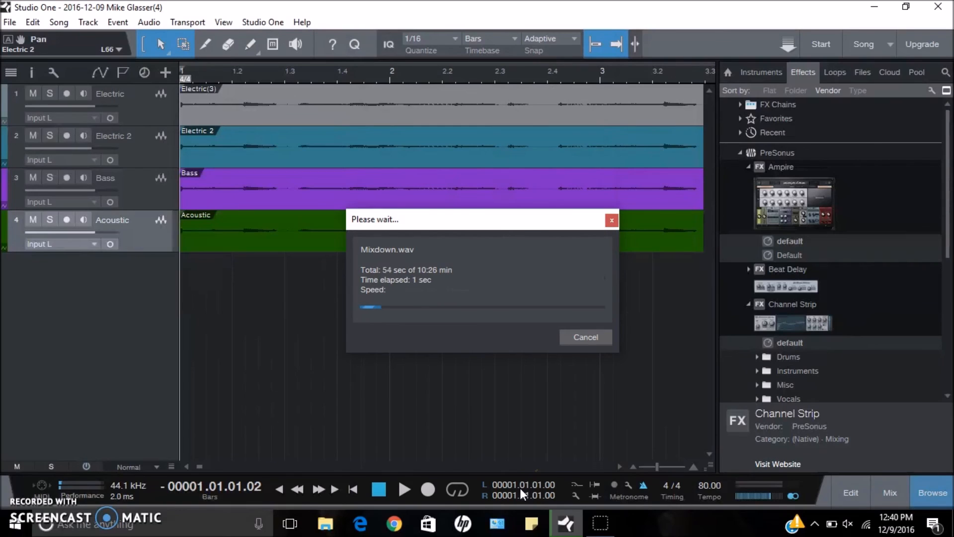